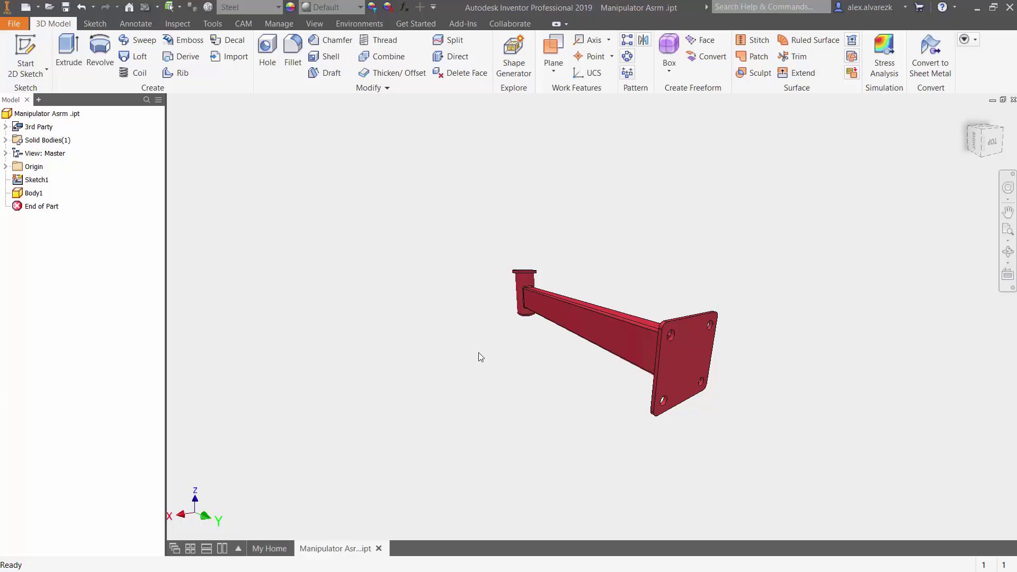
- Create the Shape Generator:1 study on Manipulator Asrm.ipt from the 3D Model tab
{"action": "left_click", "coordinate": [513, 52]}
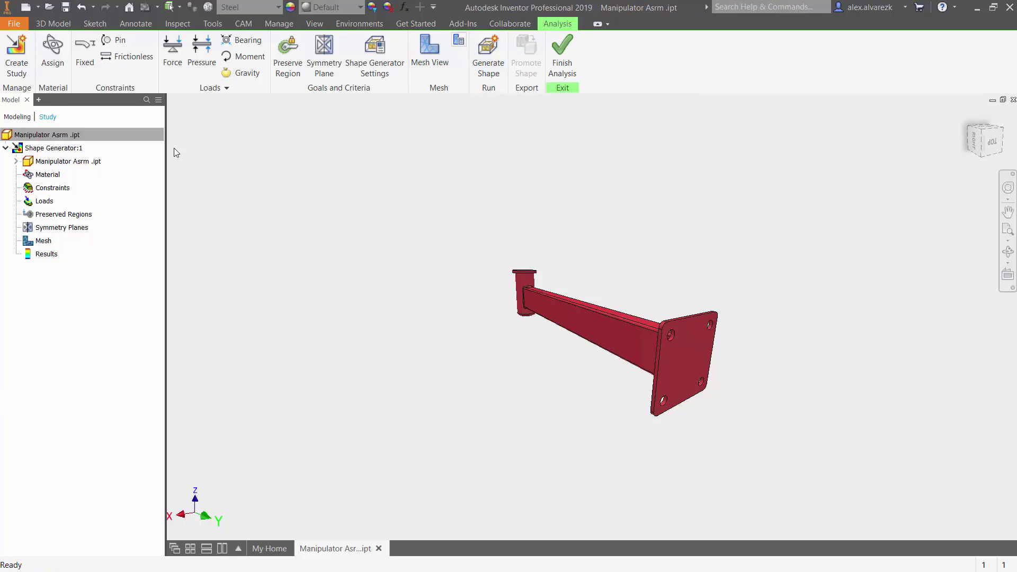
- Apply a fixed constraint to the round flange face at the arm's cylinder end
{"action": "left_click", "coordinate": [88, 73]}
{"action": "middle_click_drag", "start_coordinate": [443, 218], "coordinate": [483, 184], "text": "shift"}
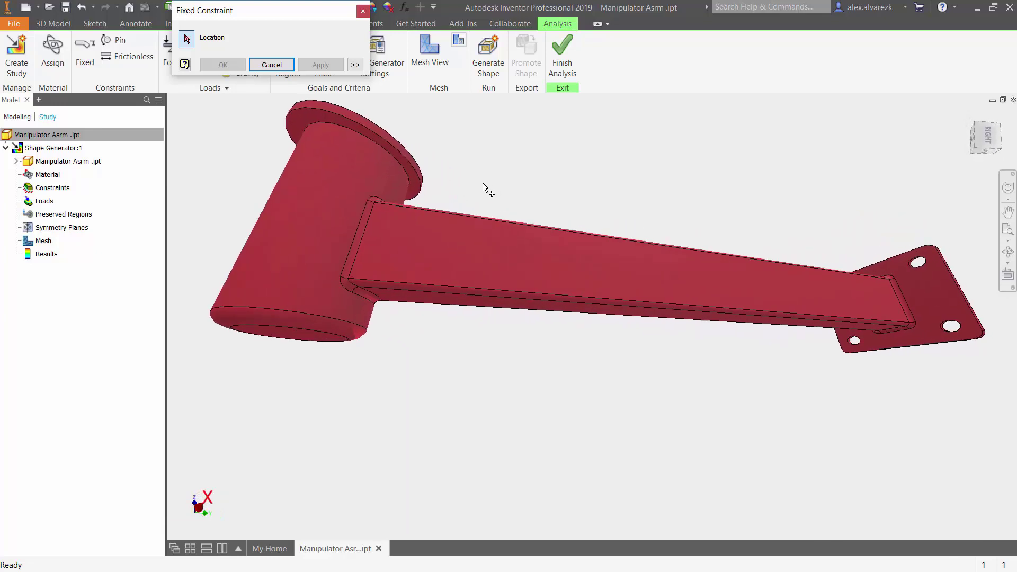
{"action": "left_click", "coordinate": [416, 185]}
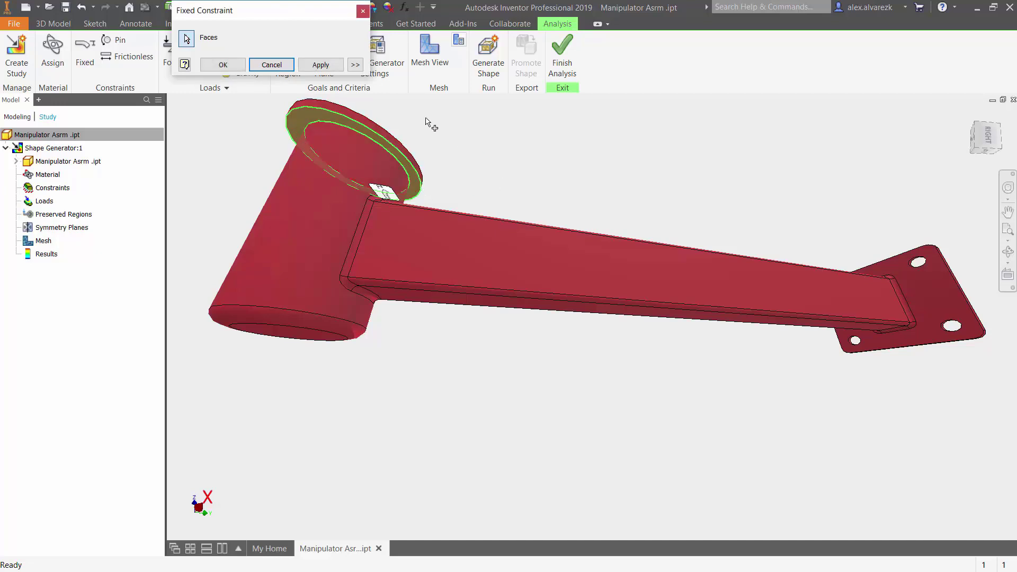
{"action": "left_click", "coordinate": [223, 64]}
{"action": "key", "text": "F5"}
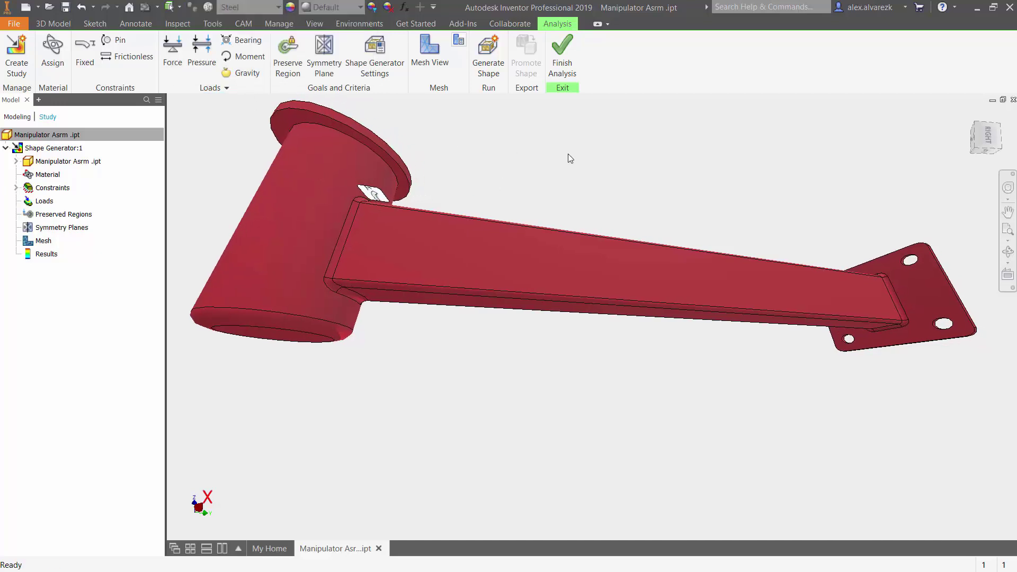
{"action": "key", "text": "F5"}
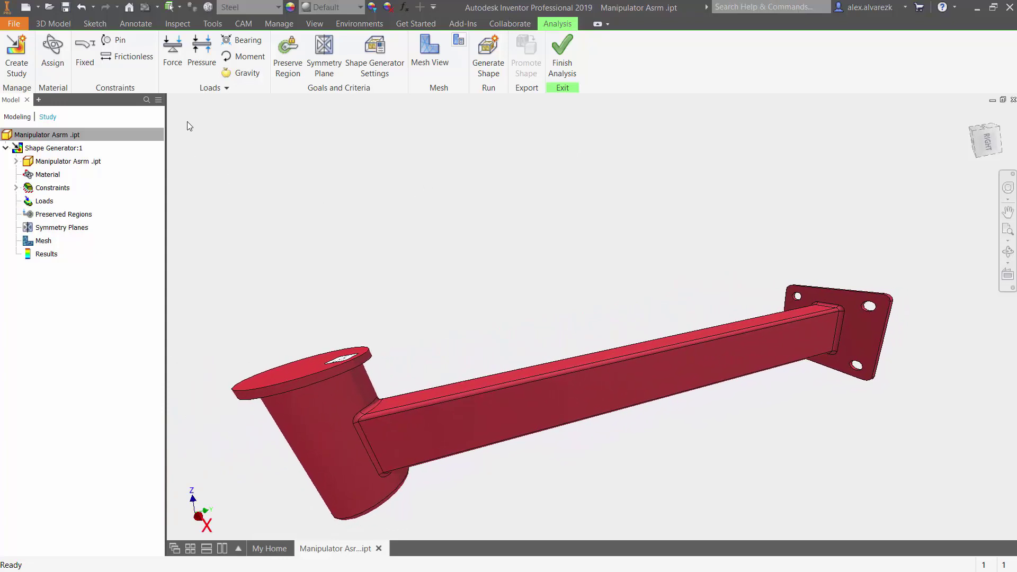
- Start a force load on the upper, lower and small mounting-plate hole faces
{"action": "left_click", "coordinate": [173, 63]}
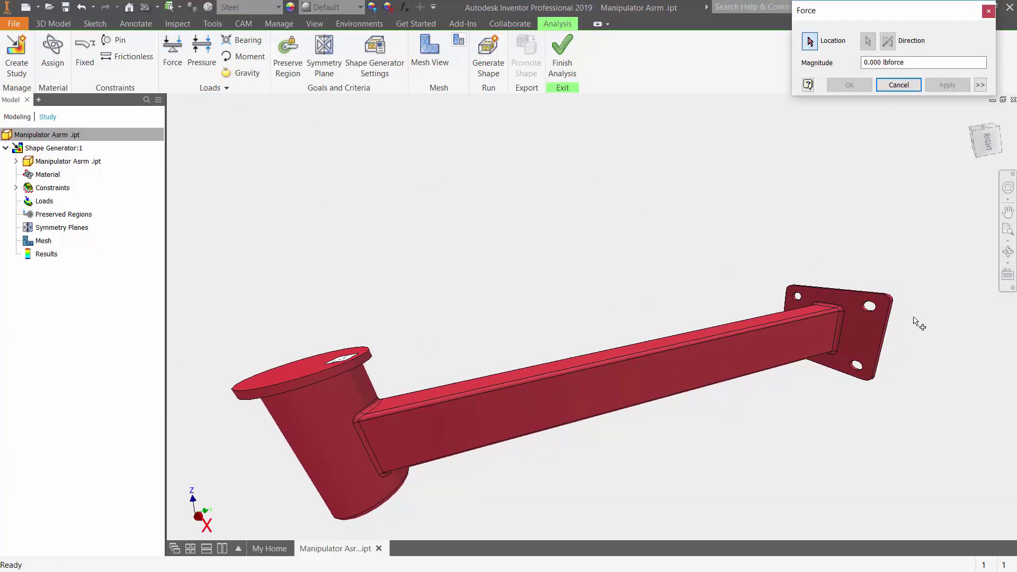
{"action": "scroll", "coordinate": [897, 335], "scroll_direction": "up", "scroll_amount": 3}
{"action": "left_click", "coordinate": [814, 265]}
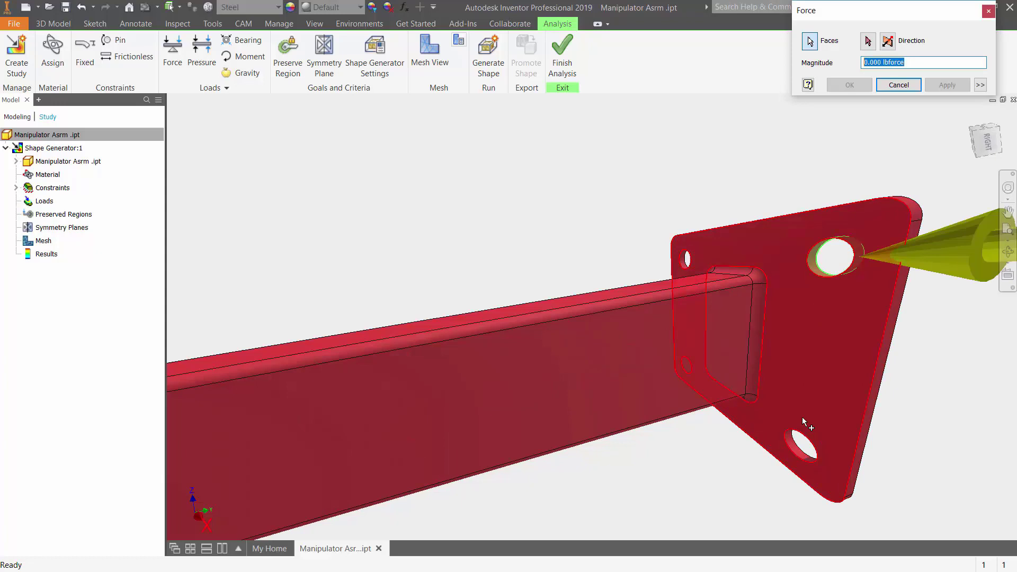
{"action": "left_click", "coordinate": [795, 448]}
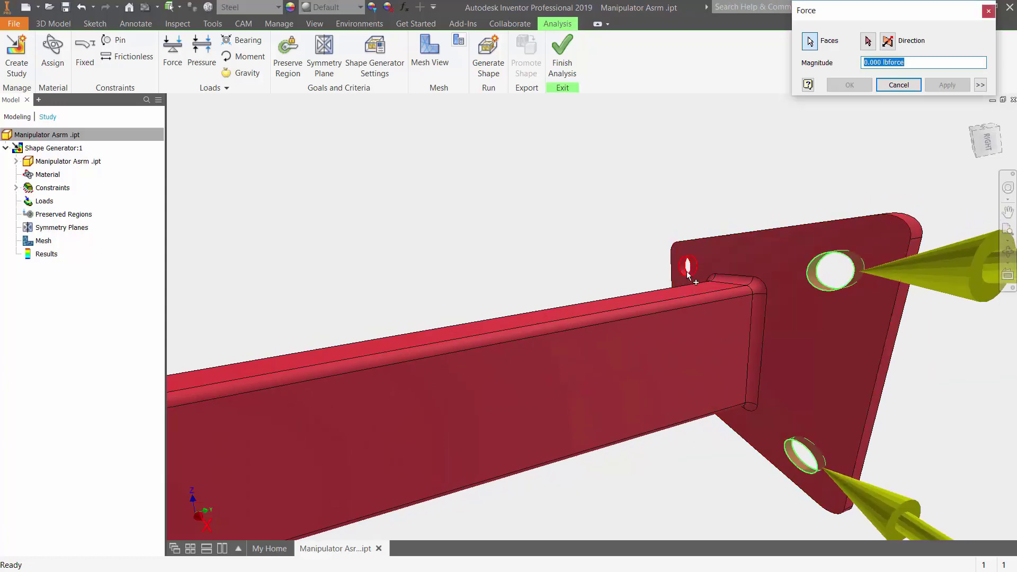
{"action": "middle_click_drag", "start_coordinate": [684, 270], "coordinate": [654, 419], "text": "shift"}
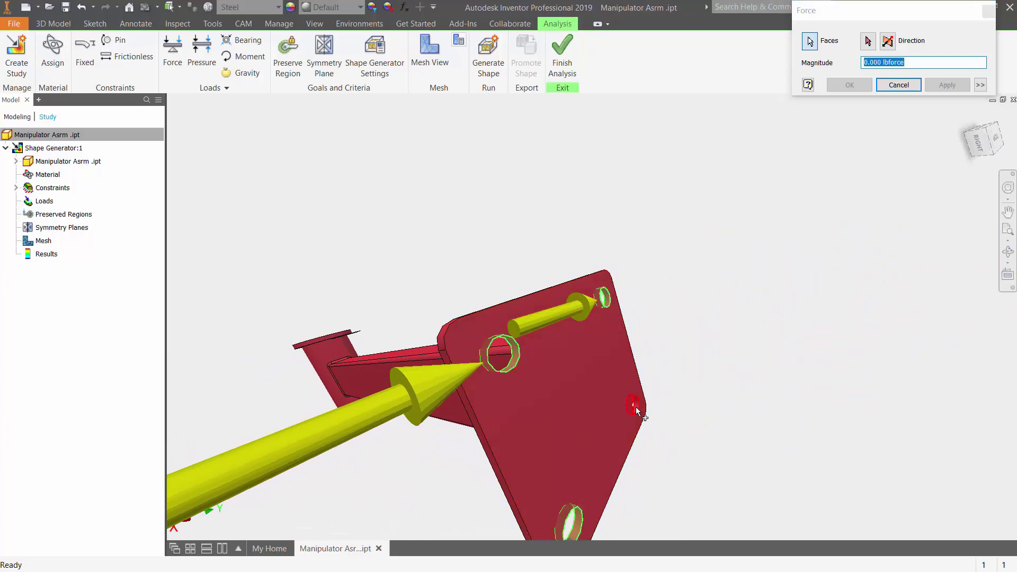
{"action": "left_click", "coordinate": [635, 406]}
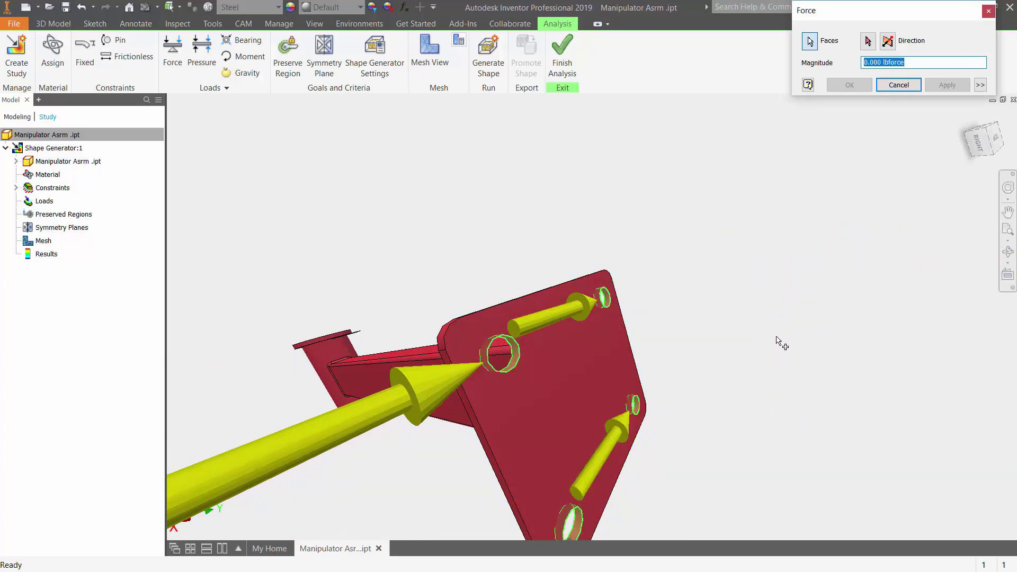
{"action": "scroll", "coordinate": [771, 340], "scroll_direction": "down", "scroll_amount": 3}
{"action": "middle_click_drag", "start_coordinate": [689, 316], "coordinate": [686, 355], "text": "shift"}
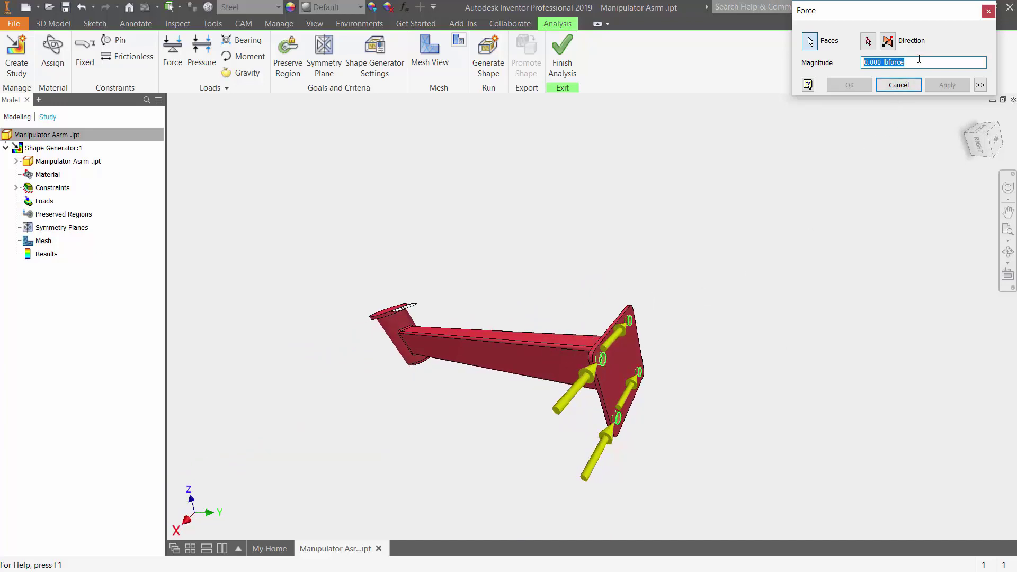
- Give the force a 250 lbforce magnitude pointing down along the plate edge
{"action": "type", "text": "250"}
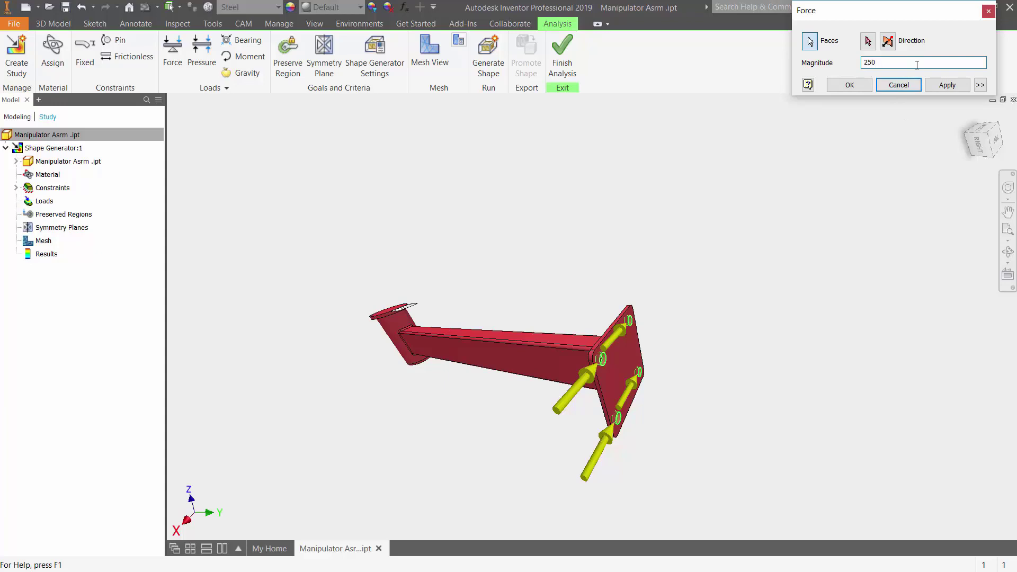
{"action": "left_click", "coordinate": [888, 41]}
{"action": "left_click", "coordinate": [868, 41]}
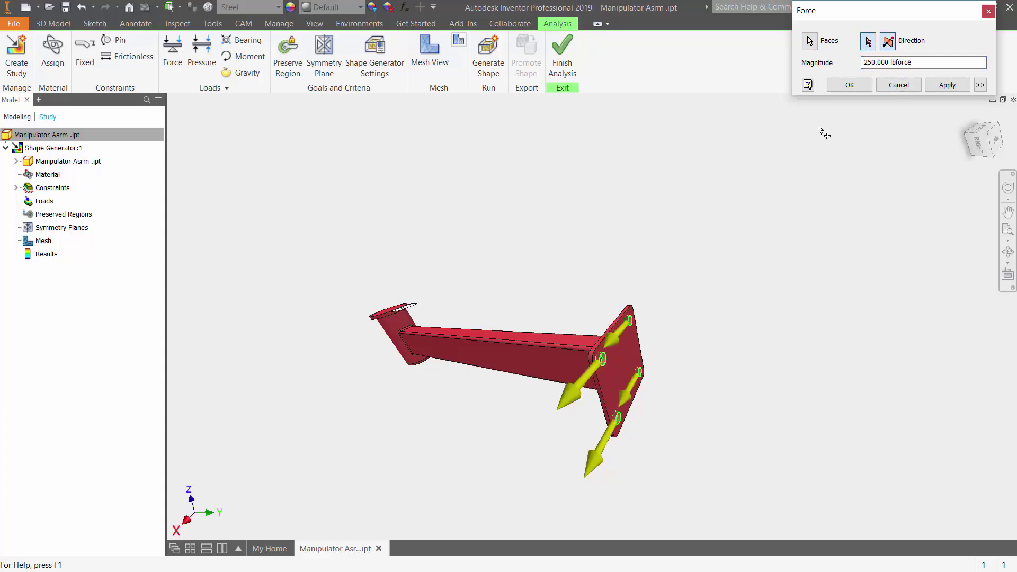
{"action": "left_click", "coordinate": [639, 339]}
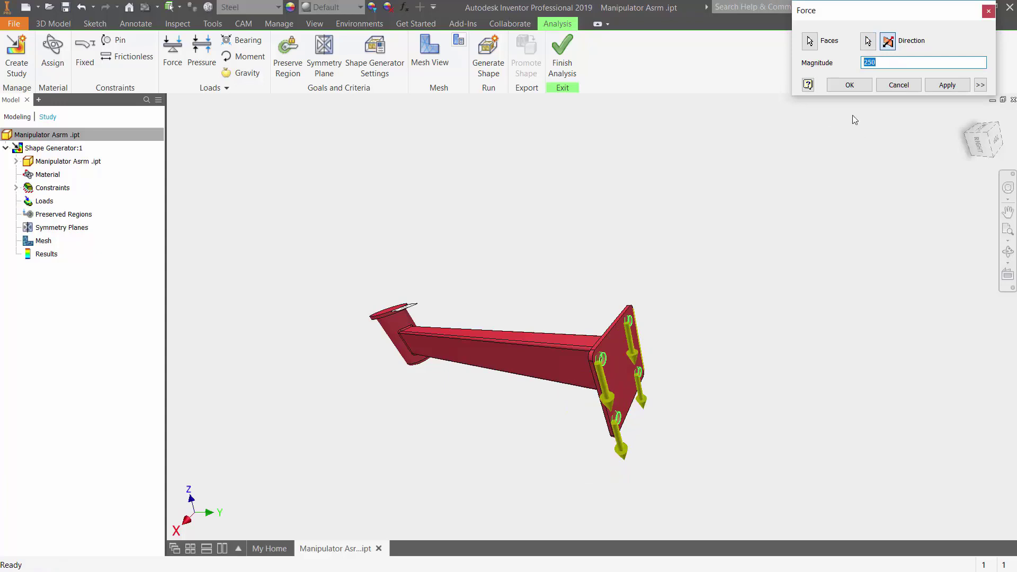
{"action": "left_click", "coordinate": [848, 86]}
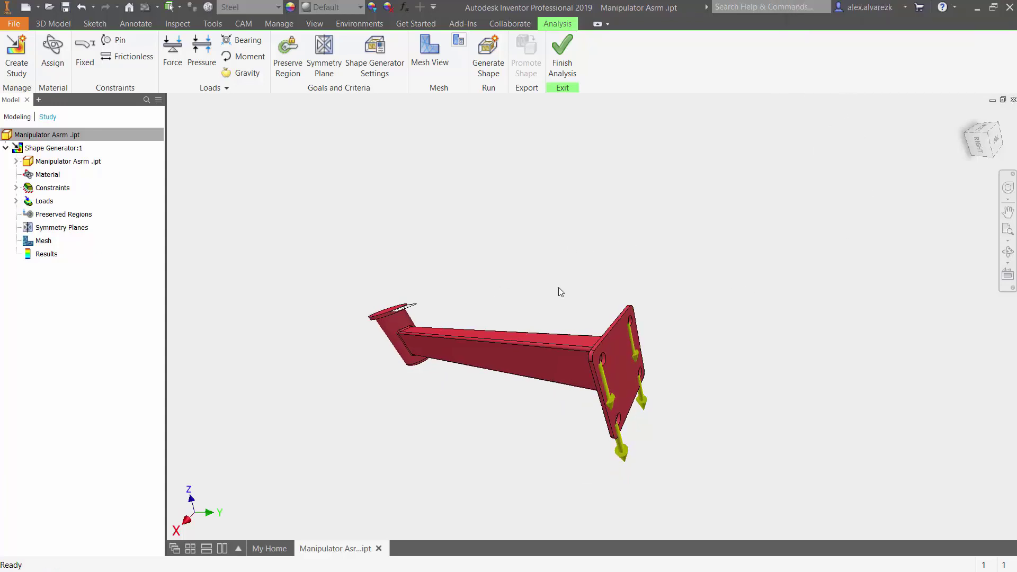
- Place a preserve box on the mounting plate and stretch it to enclose the whole plate
{"action": "left_click", "coordinate": [291, 65]}
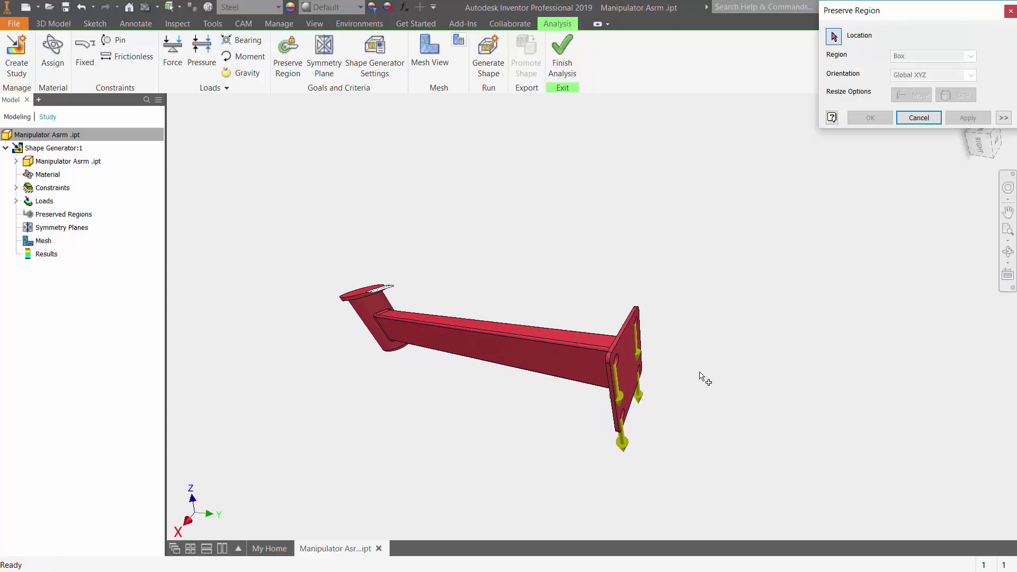
{"action": "left_click", "coordinate": [638, 353]}
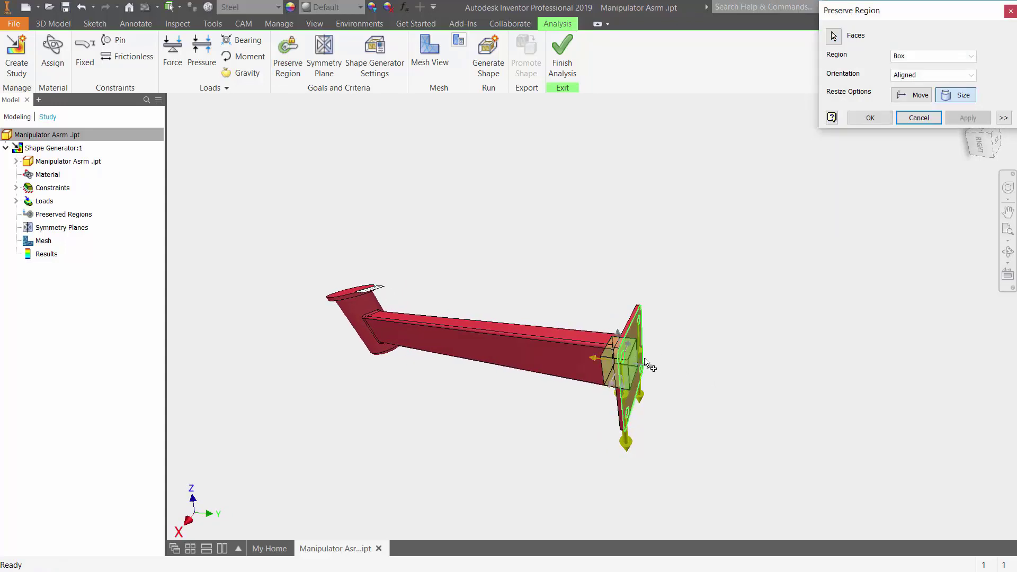
{"action": "left_click_drag", "start_coordinate": [618, 334], "coordinate": [616, 297]}
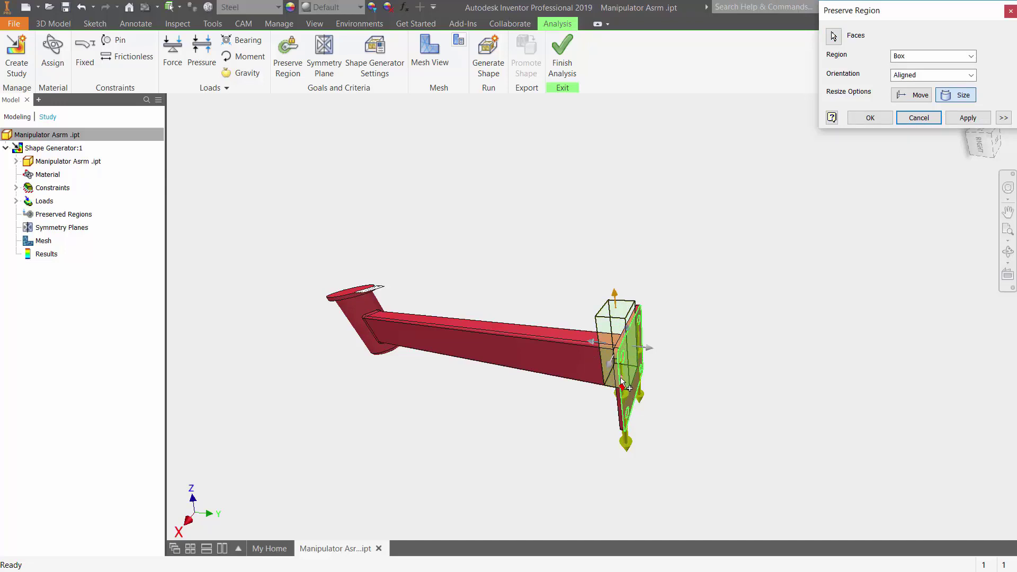
{"action": "left_click_drag", "start_coordinate": [623, 388], "coordinate": [625, 427]}
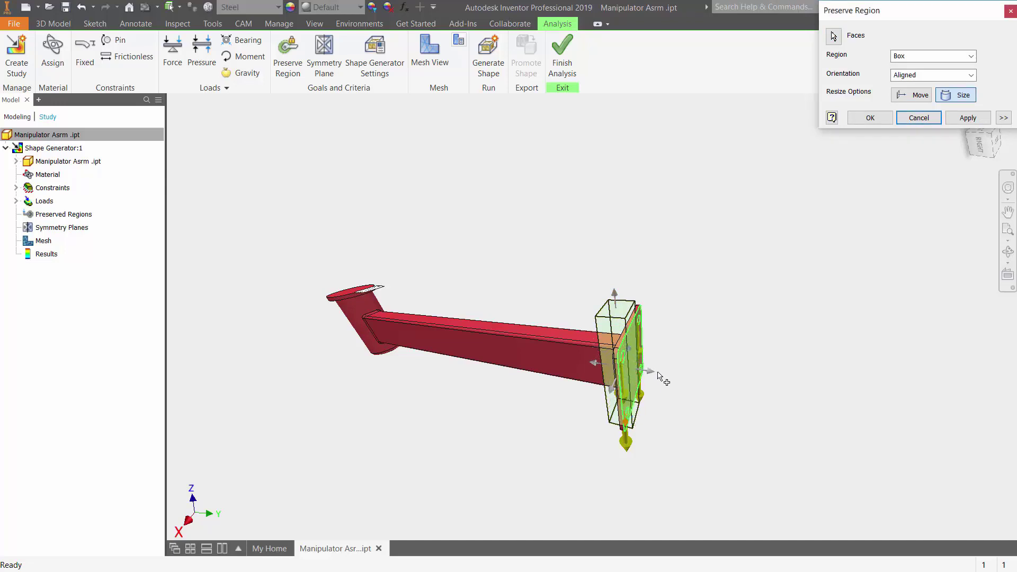
{"action": "left_click_drag", "start_coordinate": [651, 374], "coordinate": [698, 389]}
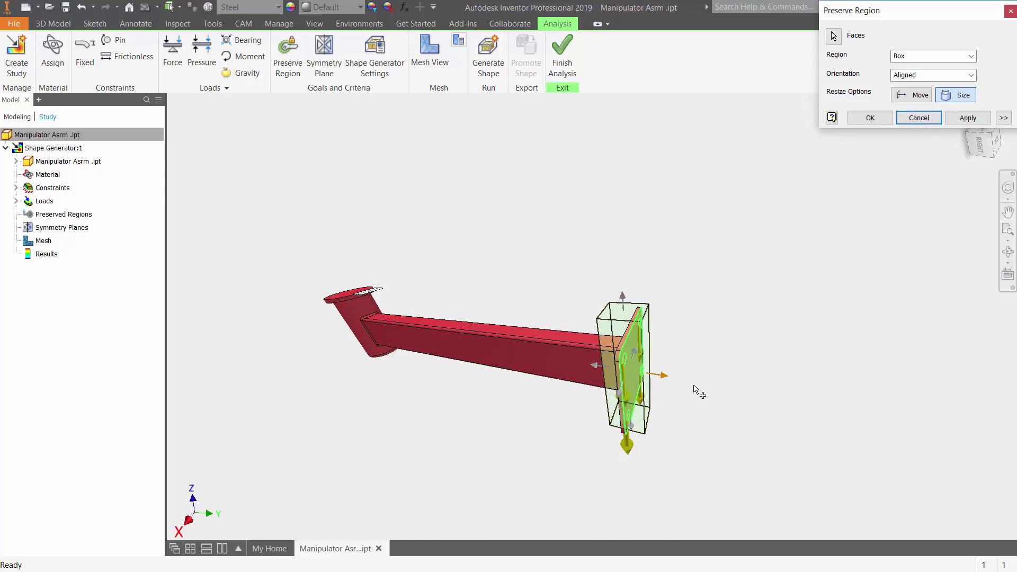
{"action": "middle_click_drag", "start_coordinate": [692, 363], "coordinate": [620, 369], "text": "shift"}
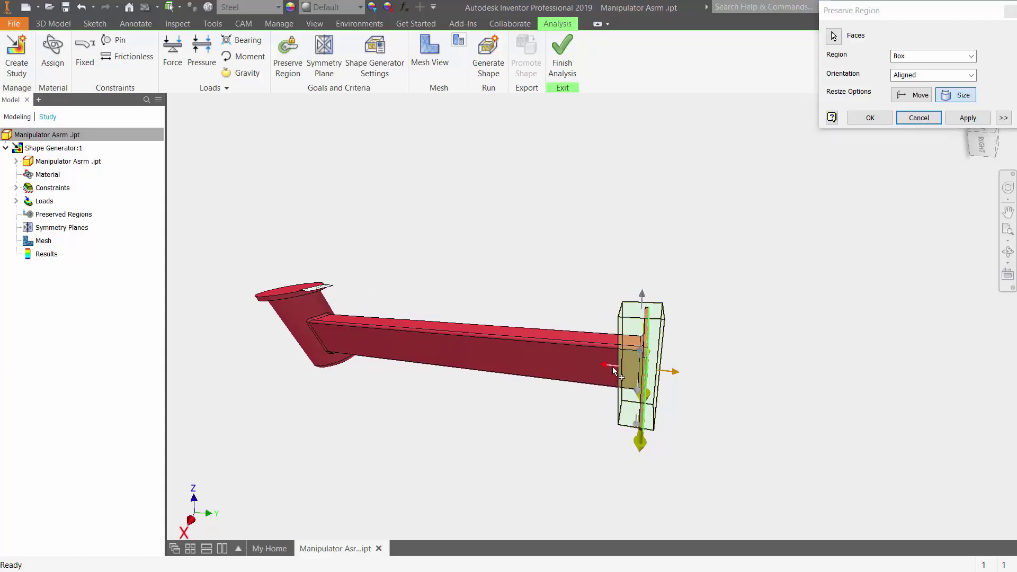
{"action": "left_click_drag", "start_coordinate": [617, 369], "coordinate": [638, 373]}
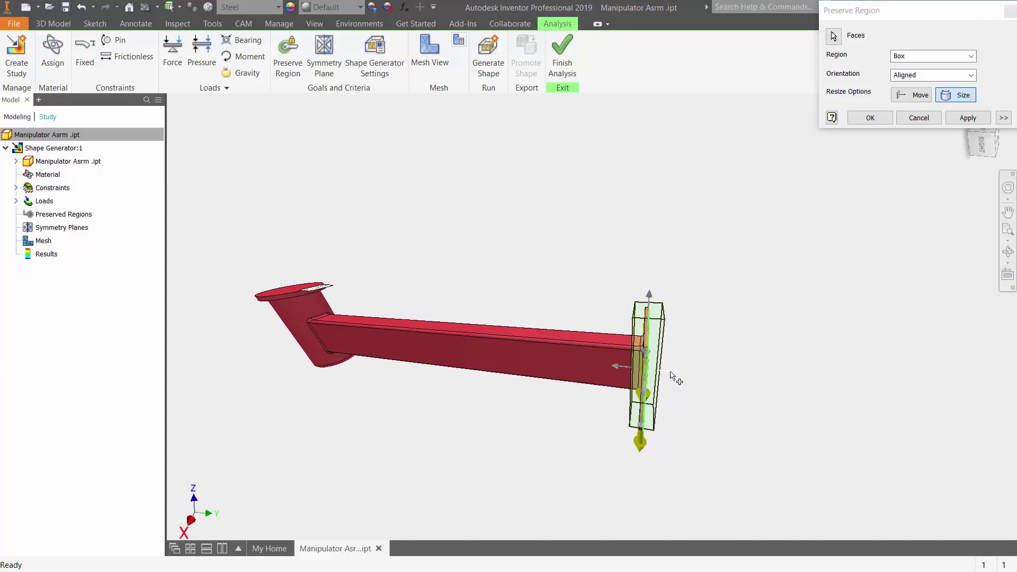
{"action": "middle_click_drag", "start_coordinate": [668, 374], "coordinate": [657, 403], "text": "shift"}
{"action": "left_click_drag", "start_coordinate": [656, 396], "coordinate": [686, 380]}
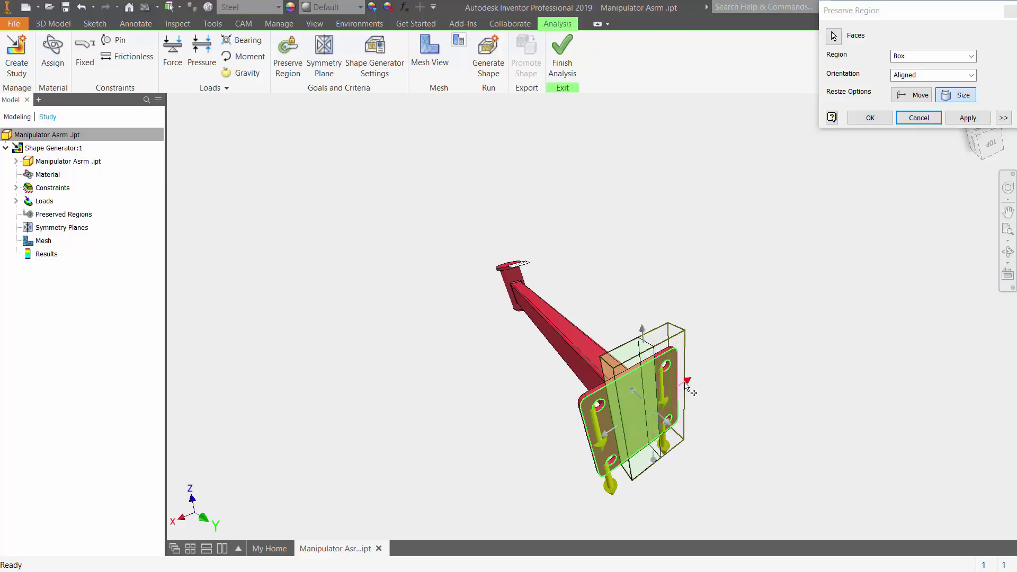
{"action": "left_click_drag", "start_coordinate": [609, 433], "coordinate": [546, 454]}
{"action": "middle_click_drag", "start_coordinate": [546, 454], "coordinate": [694, 421], "text": "shift"}
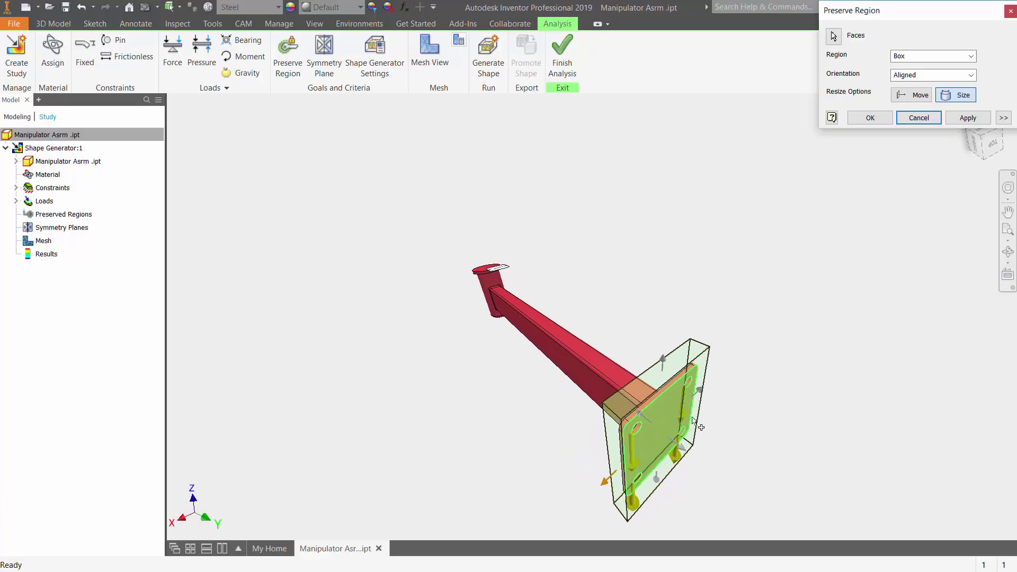
{"action": "left_click", "coordinate": [882, 120]}
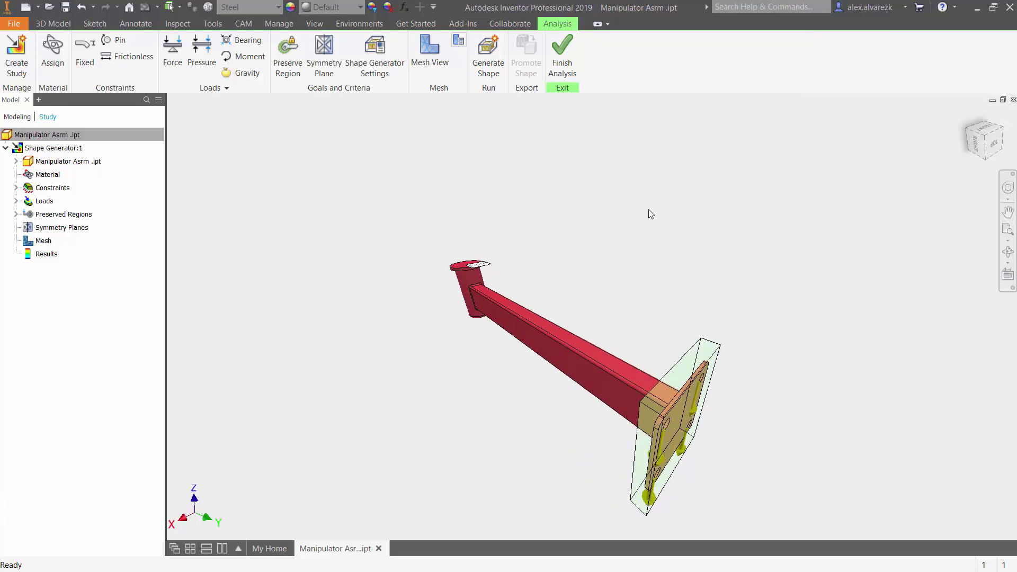
- Preserve the boss with a cylinder from its top face, lengthened and widened around it
{"action": "left_click", "coordinate": [288, 56]}
{"action": "scroll", "coordinate": [410, 293], "scroll_direction": "up", "scroll_amount": 2}
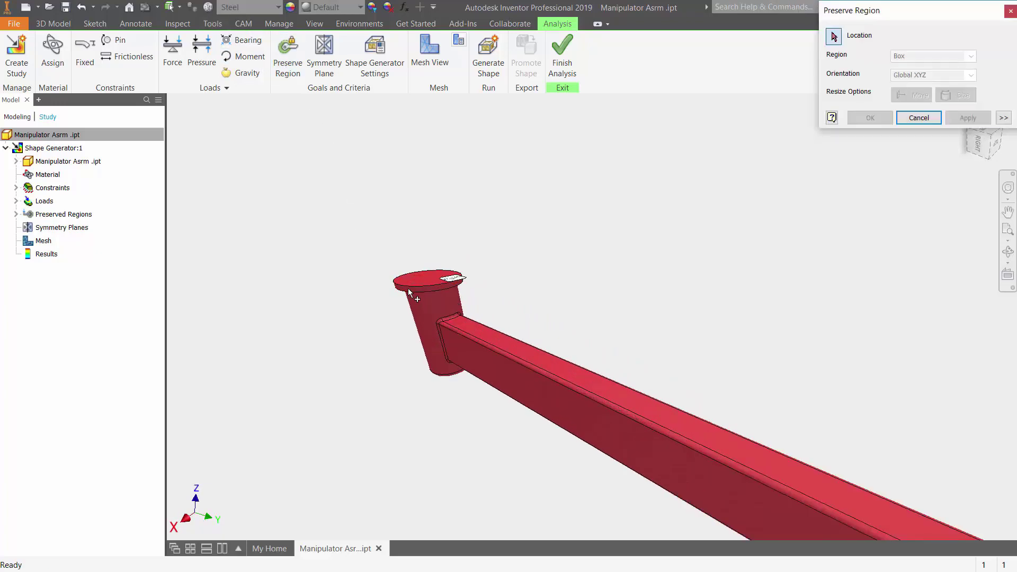
{"action": "left_click", "coordinate": [412, 290]}
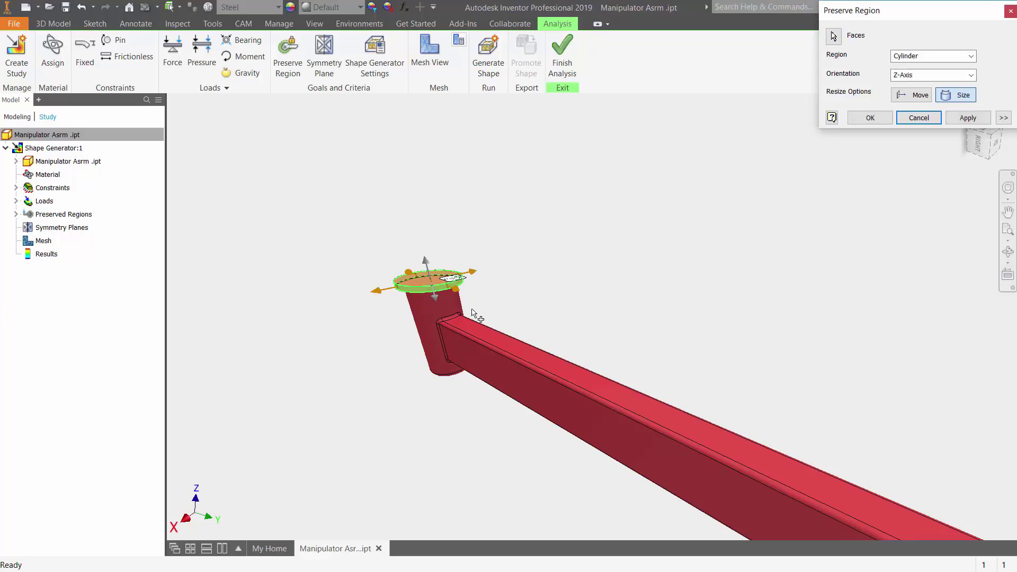
{"action": "left_click_drag", "start_coordinate": [437, 299], "coordinate": [459, 391]}
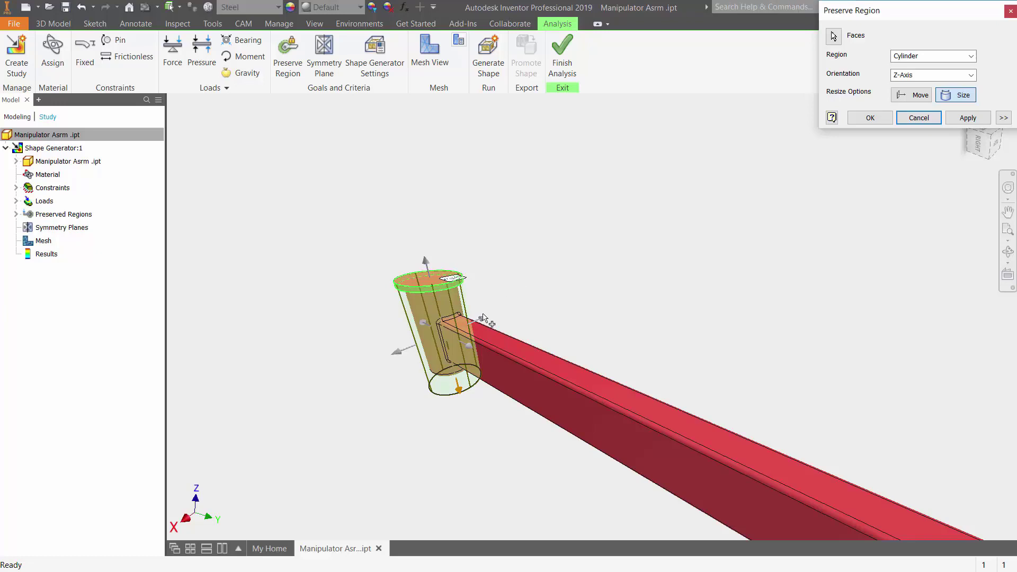
{"action": "left_click_drag", "start_coordinate": [486, 317], "coordinate": [521, 306]}
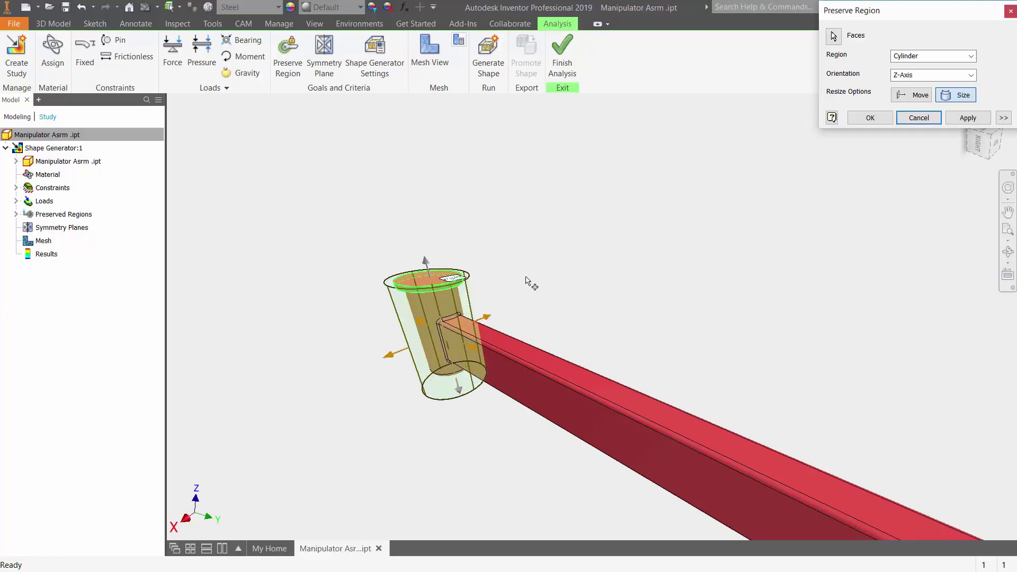
{"action": "scroll", "coordinate": [773, 267], "scroll_direction": "up", "scroll_amount": 4}
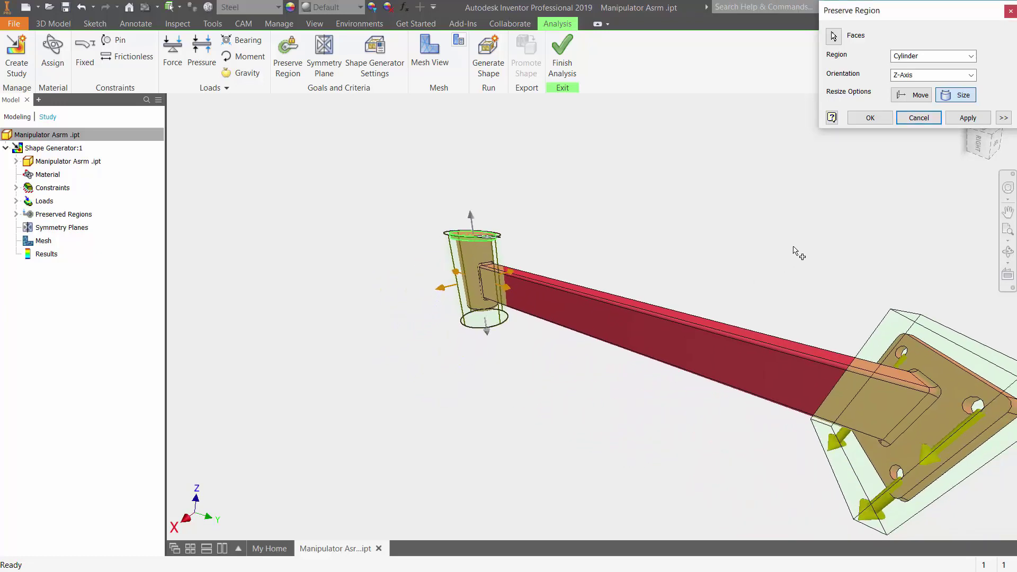
{"action": "left_click", "coordinate": [870, 117]}
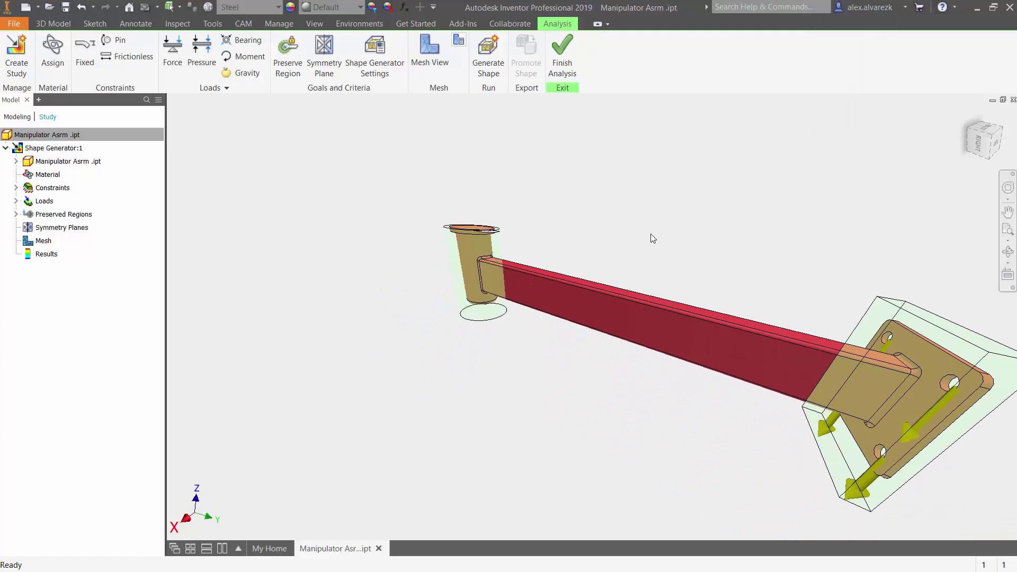
- Turn on the second active symmetry plane, running vertically along the arm
{"action": "left_click", "coordinate": [334, 63]}
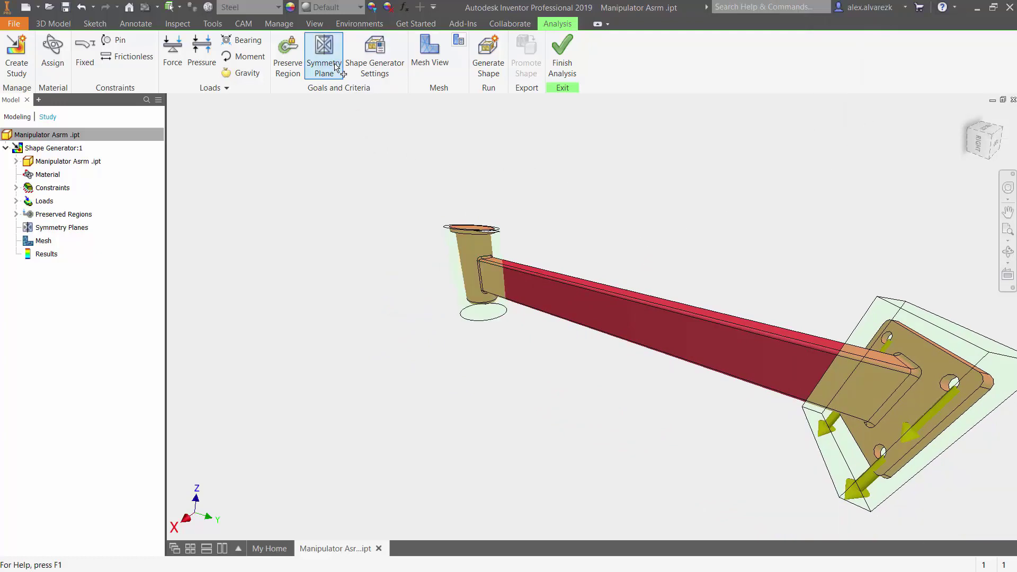
{"action": "middle_click_drag", "start_coordinate": [572, 209], "coordinate": [589, 202], "text": "shift"}
{"action": "scroll", "coordinate": [589, 201], "scroll_direction": "down", "scroll_amount": 5}
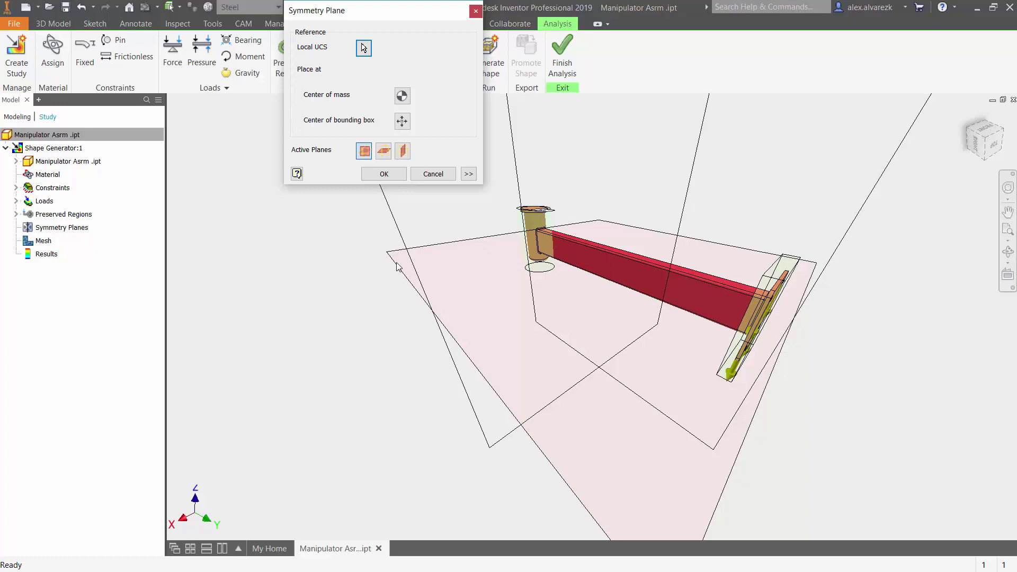
{"action": "left_click", "coordinate": [383, 152]}
{"action": "left_click", "coordinate": [376, 176]}
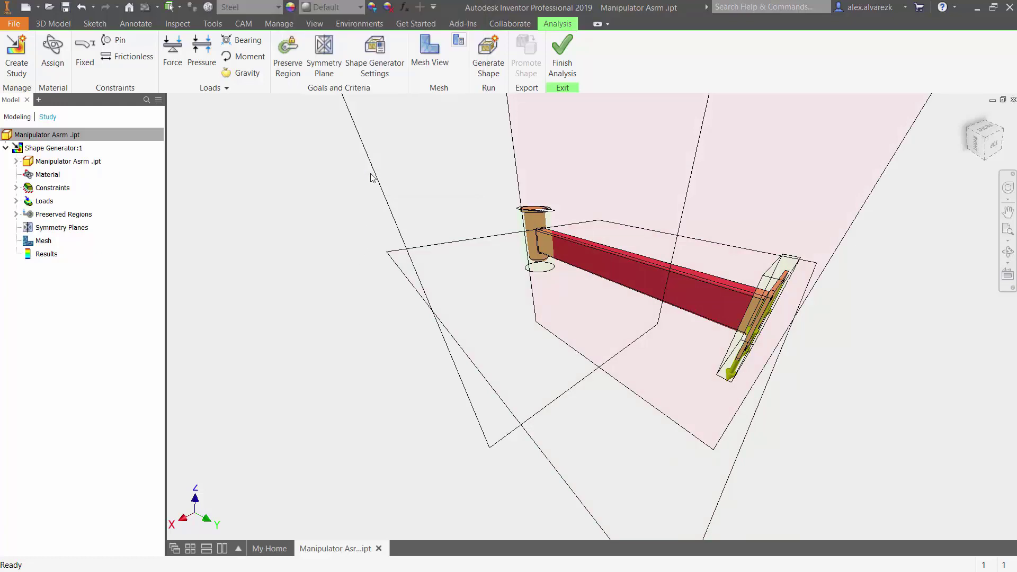
- Change Reduce original by from 60% to 20%, targeting about 115 lbmass
{"action": "left_click", "coordinate": [381, 59]}
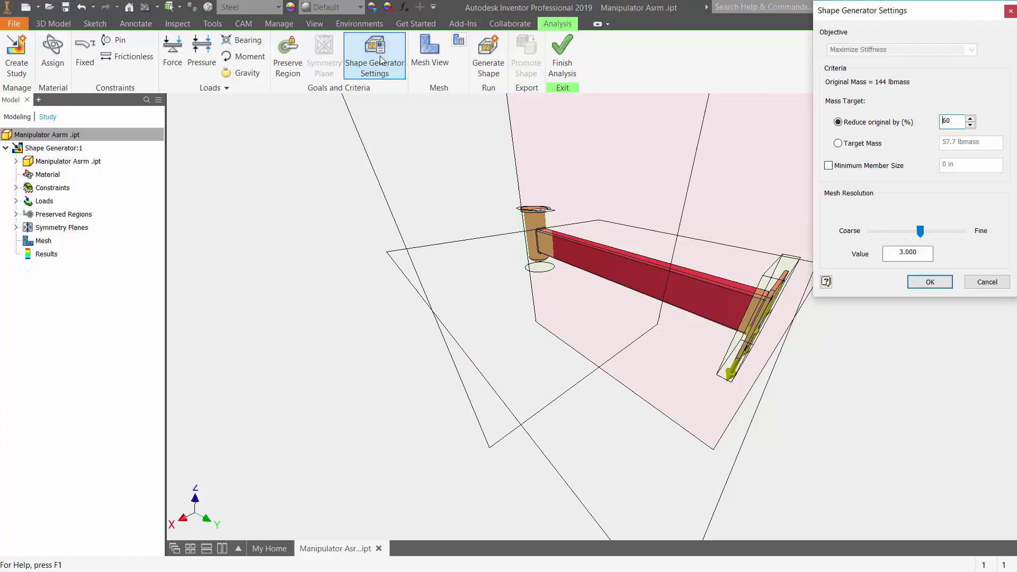
{"action": "left_click_drag", "start_coordinate": [932, 33], "coordinate": [717, 162]}
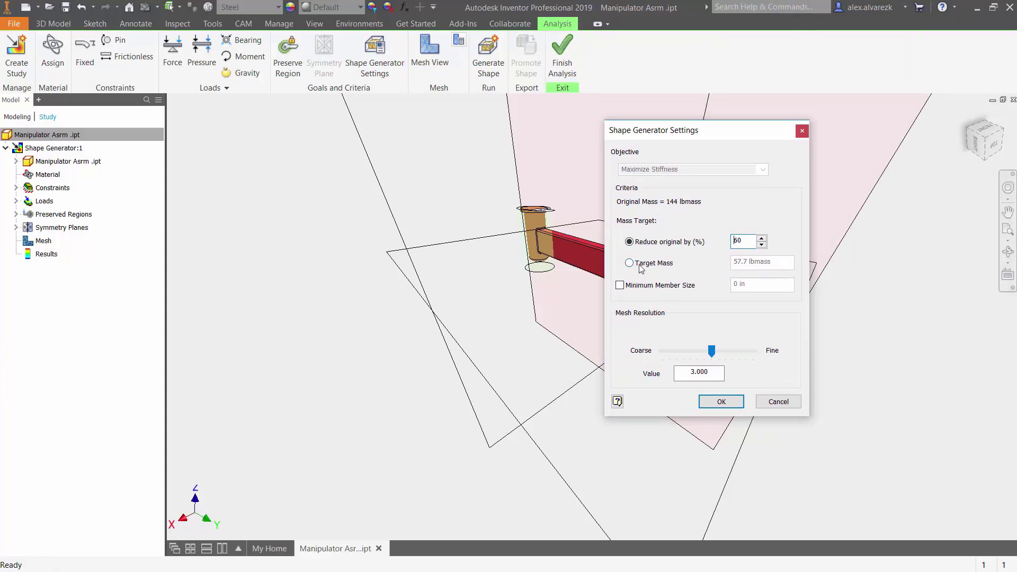
{"action": "double_click", "coordinate": [739, 241]}
{"action": "type", "text": "20"}
{"action": "left_click", "coordinate": [722, 402]}
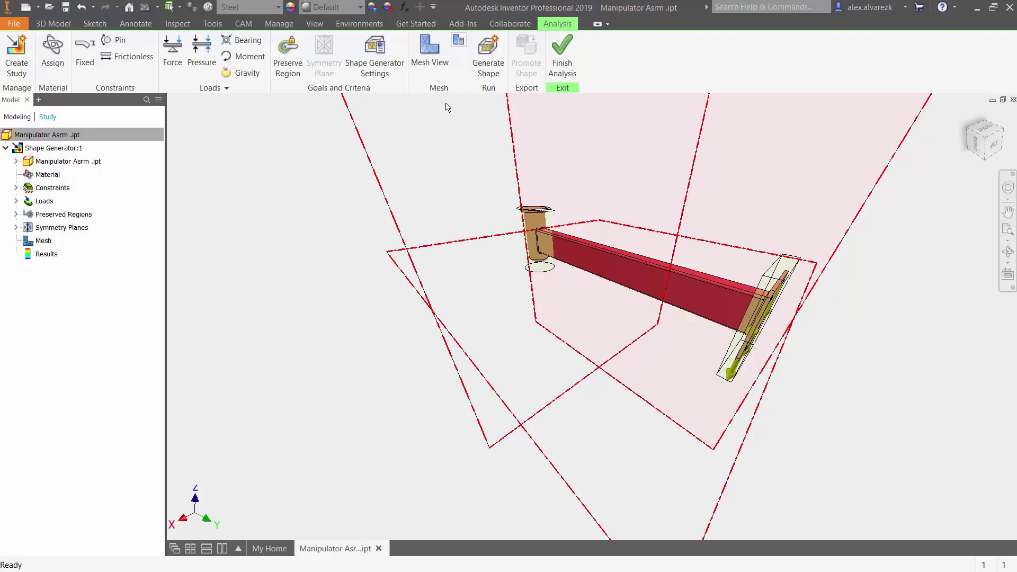
- Mesh the arm and generate the shape, cutting its mass from 144 to 125 lbmass
{"action": "left_click", "coordinate": [429, 50]}
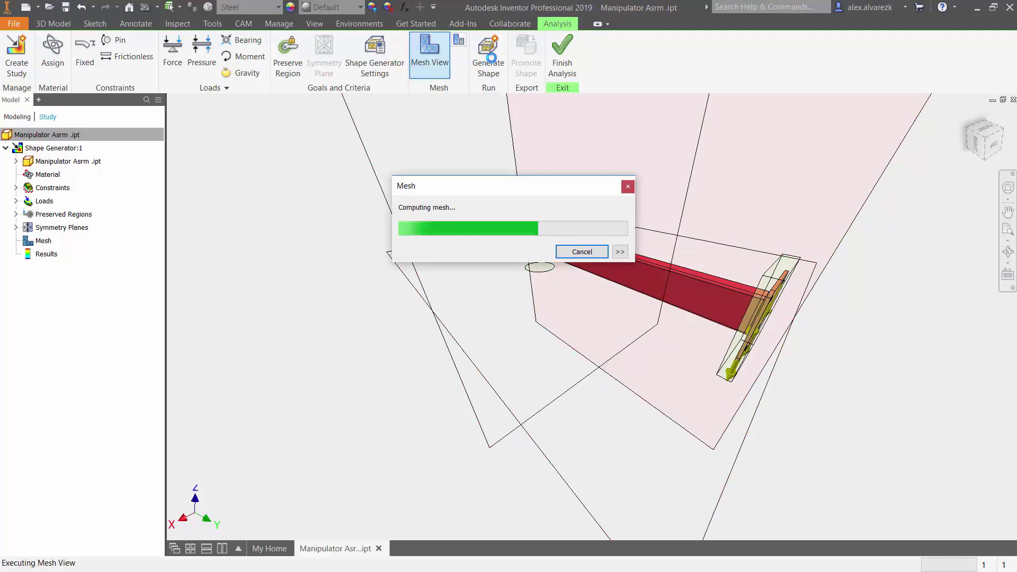
{"action": "left_click", "coordinate": [490, 53]}
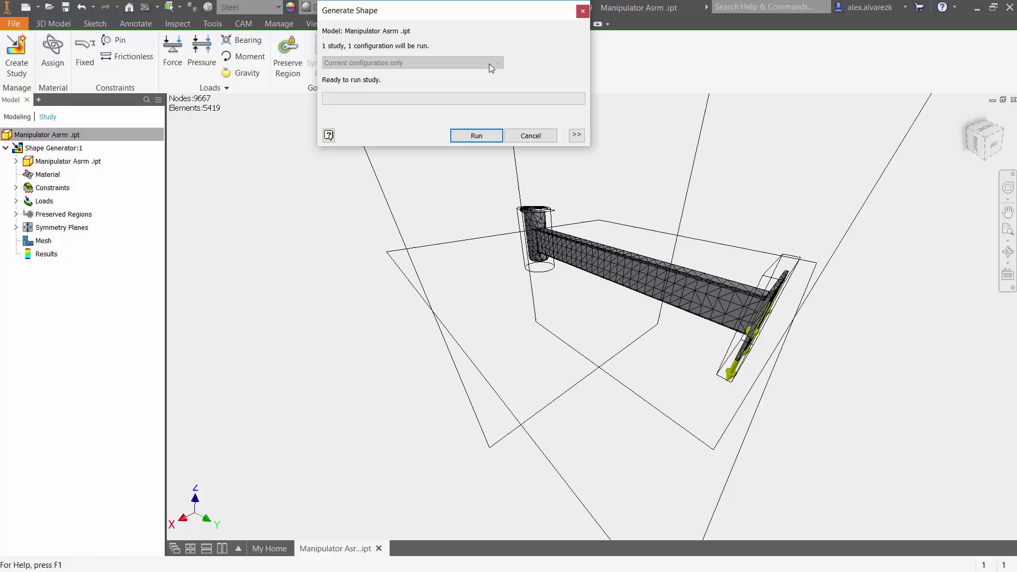
{"action": "left_click", "coordinate": [480, 138]}
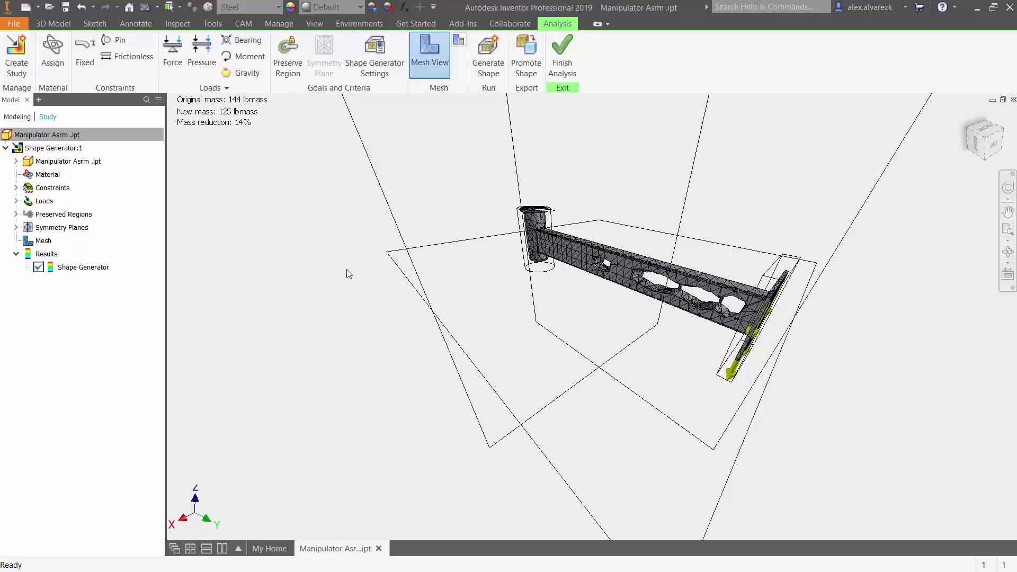
{"action": "middle_click_drag", "start_coordinate": [347, 275], "coordinate": [596, 277], "text": "shift"}
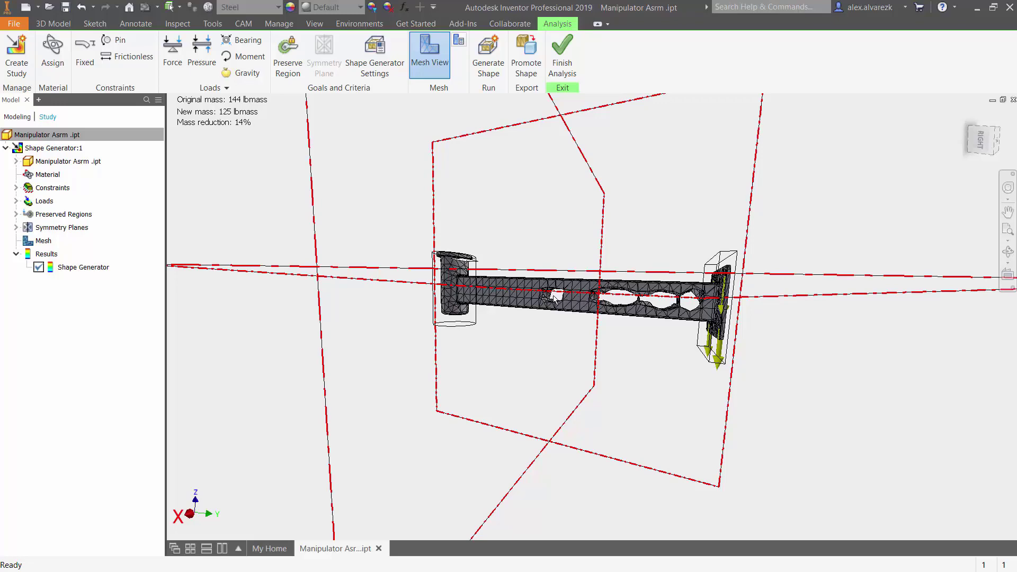
{"action": "middle_click_drag", "start_coordinate": [635, 200], "coordinate": [615, 172], "text": "shift"}
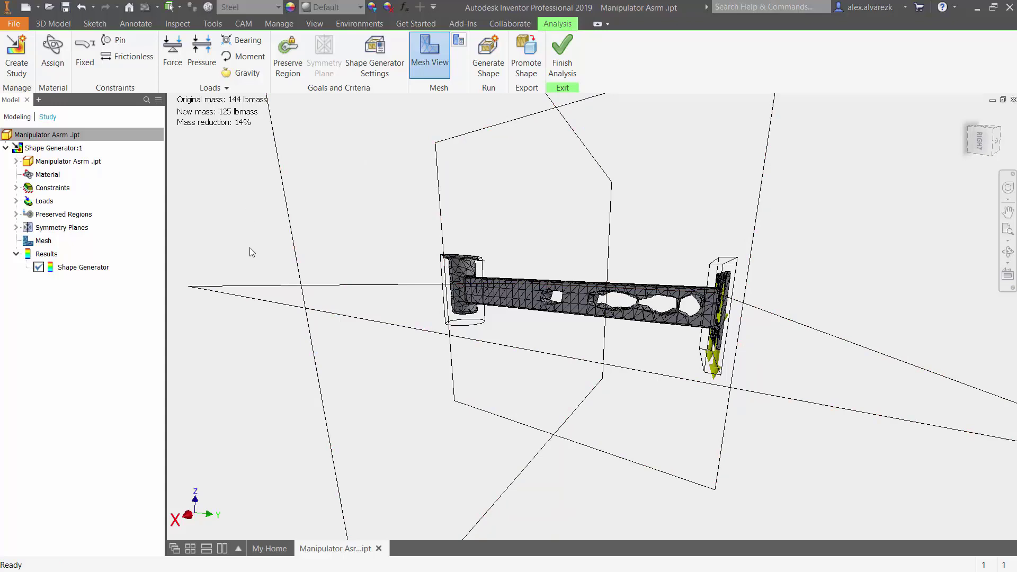
{"action": "middle_click_drag", "start_coordinate": [252, 252], "coordinate": [273, 249], "text": "shift"}
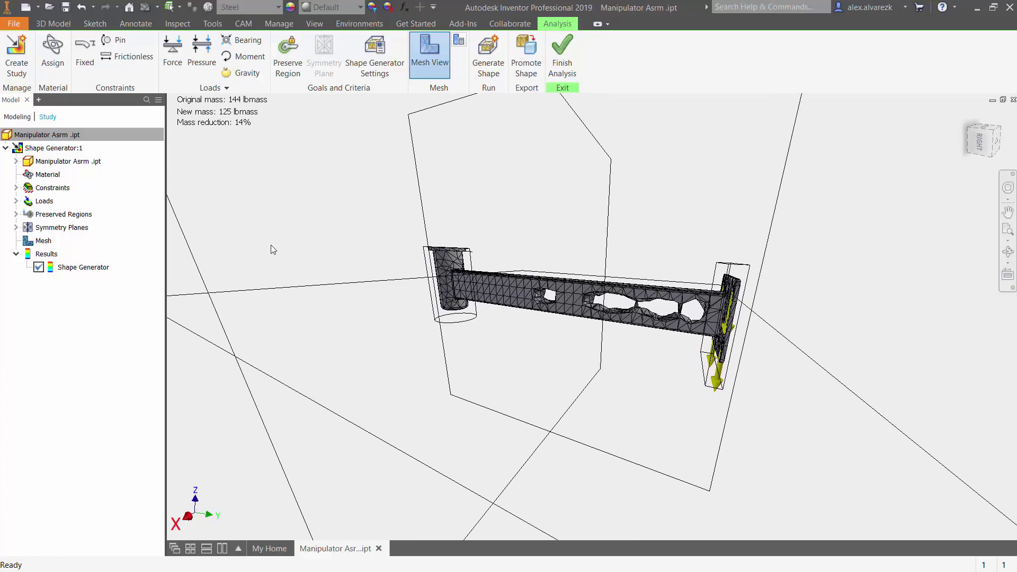